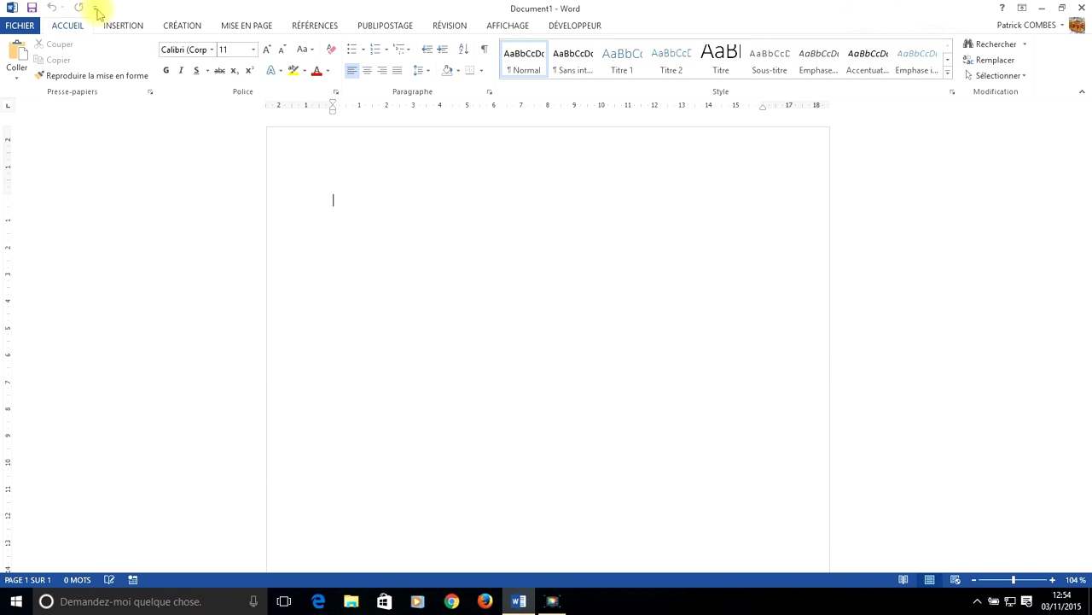
Move the Quick Access Toolbar below the ribbon and put it back above the ribbon.
click(97, 10)
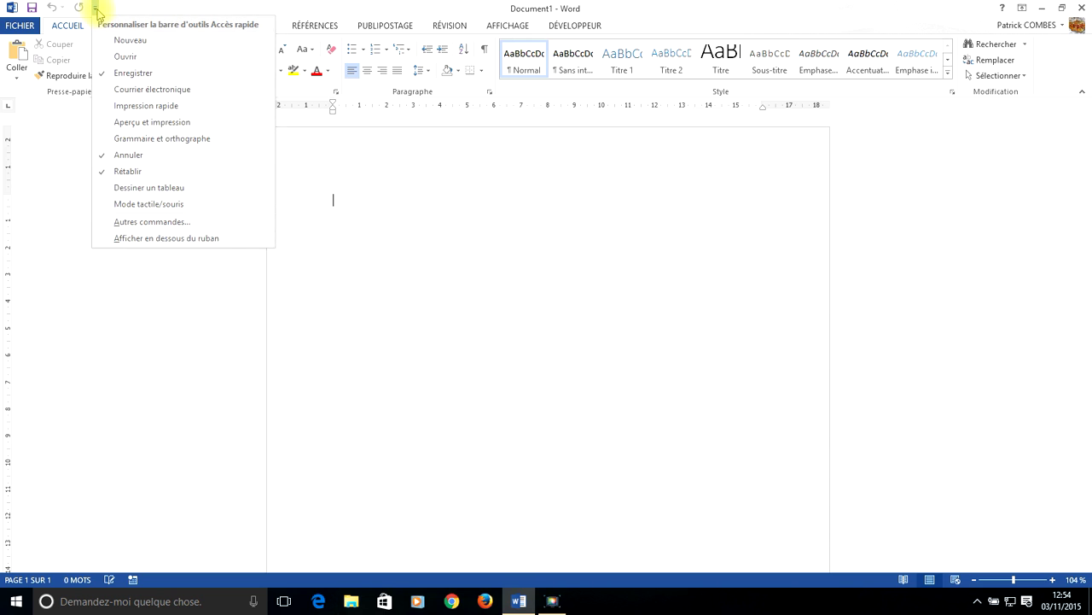
click(173, 242)
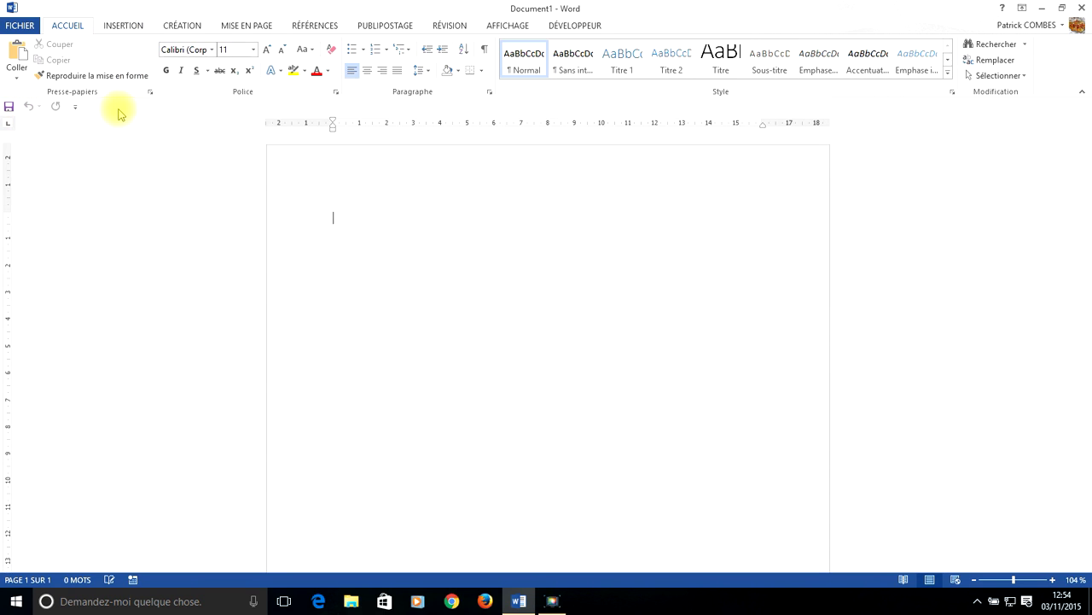
click(76, 106)
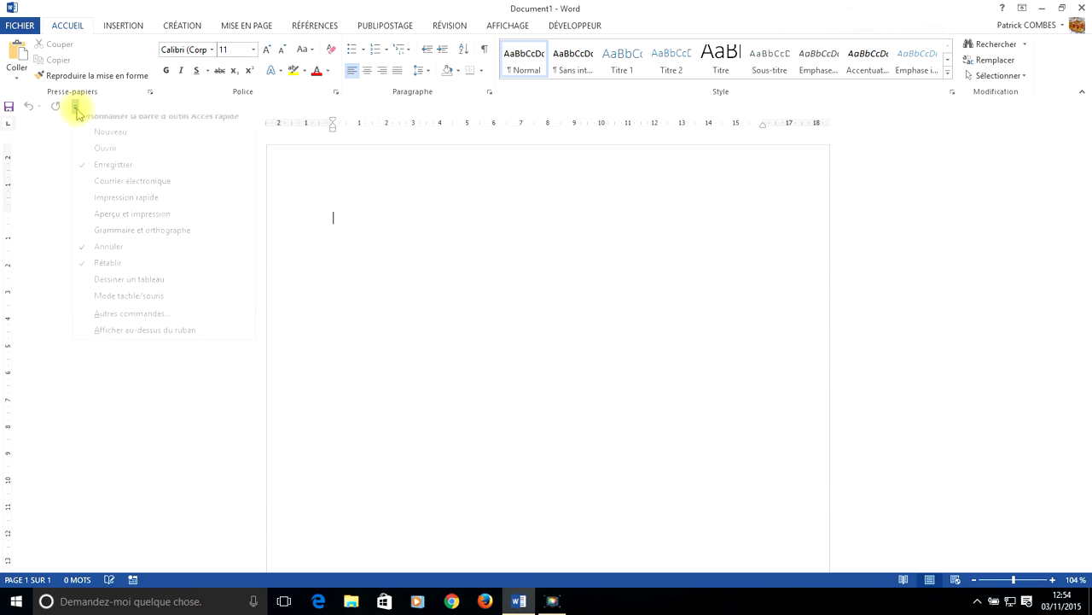
click(132, 338)
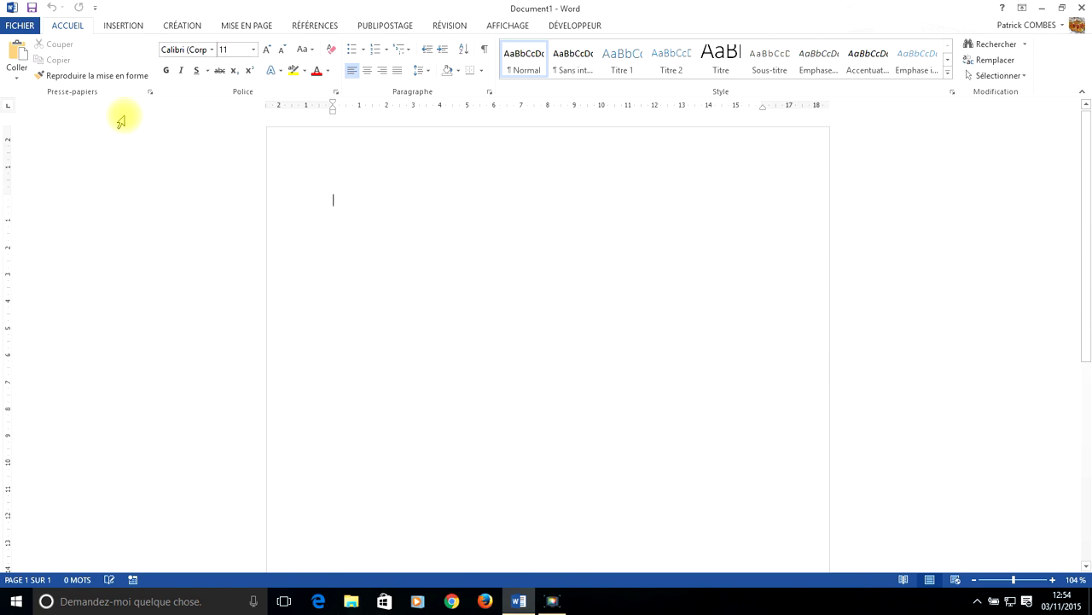
Remove the Rétablir command from the Quick Access Toolbar and add it back.
click(98, 9)
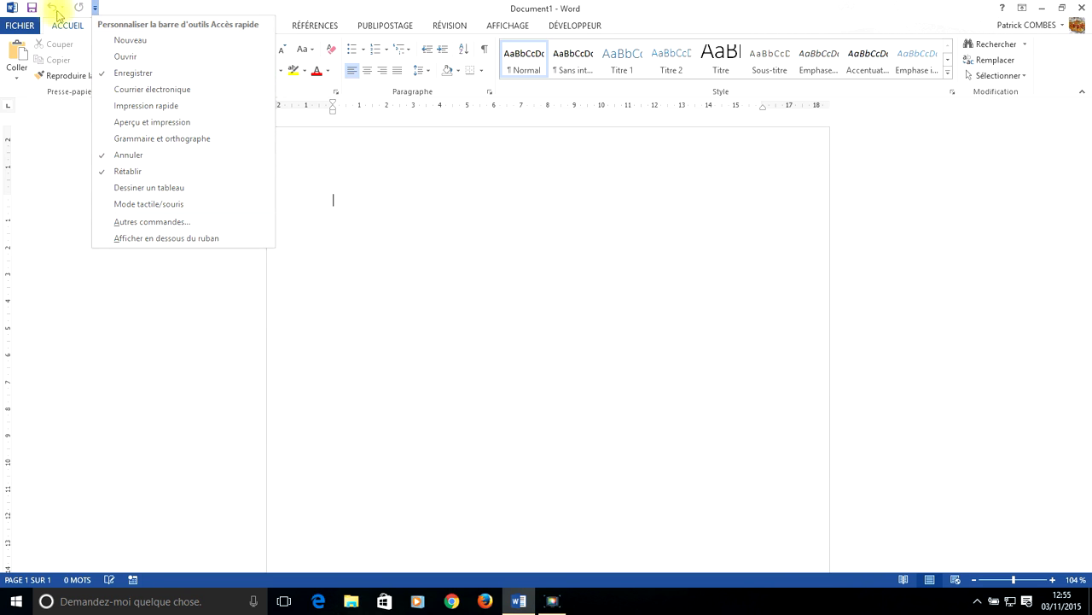
click(128, 172)
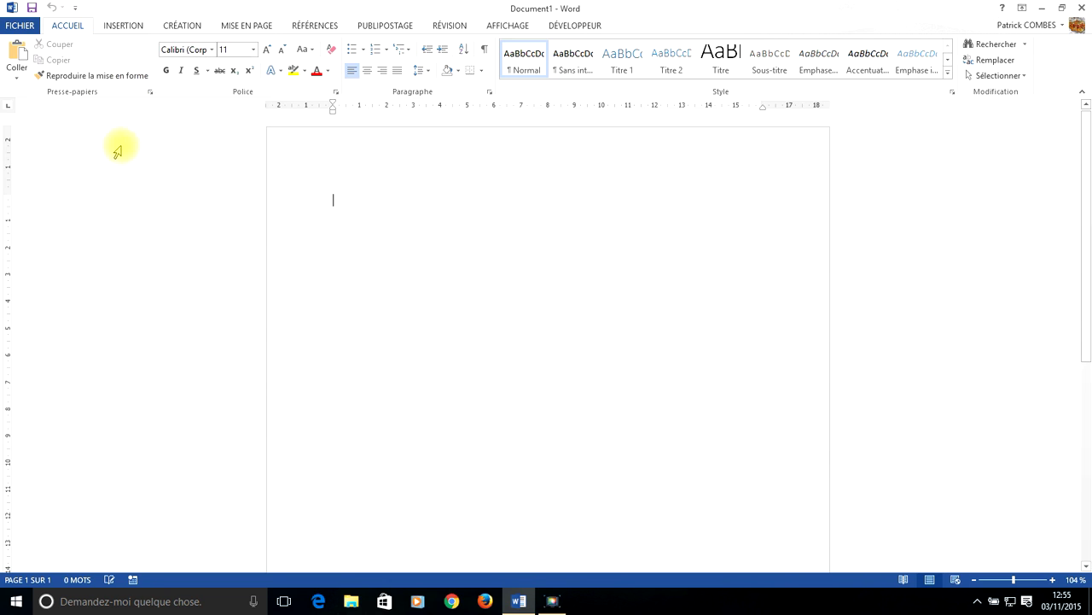
click(77, 11)
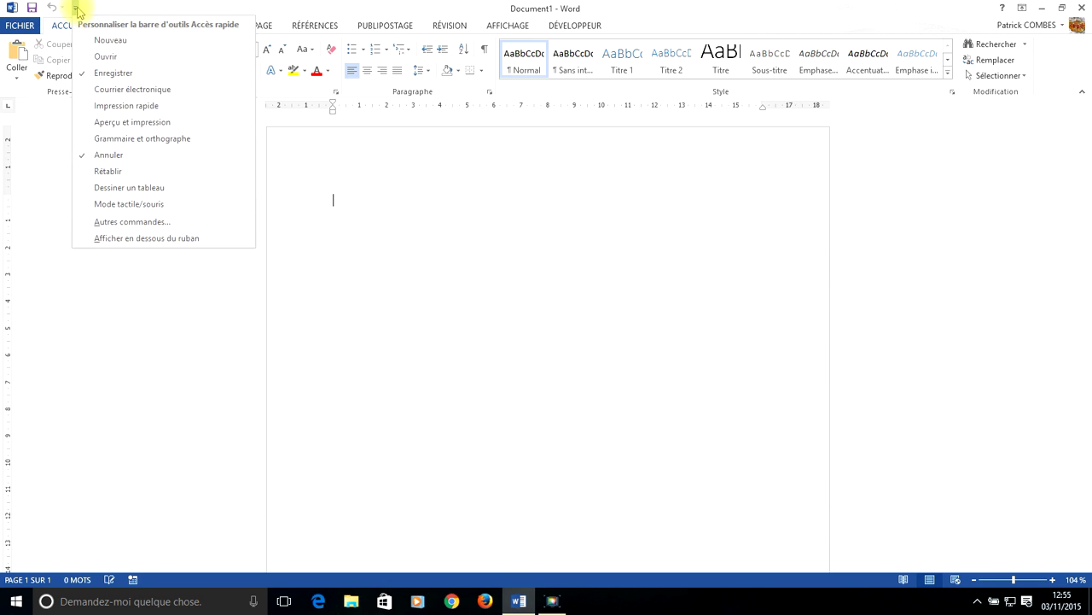
click(108, 171)
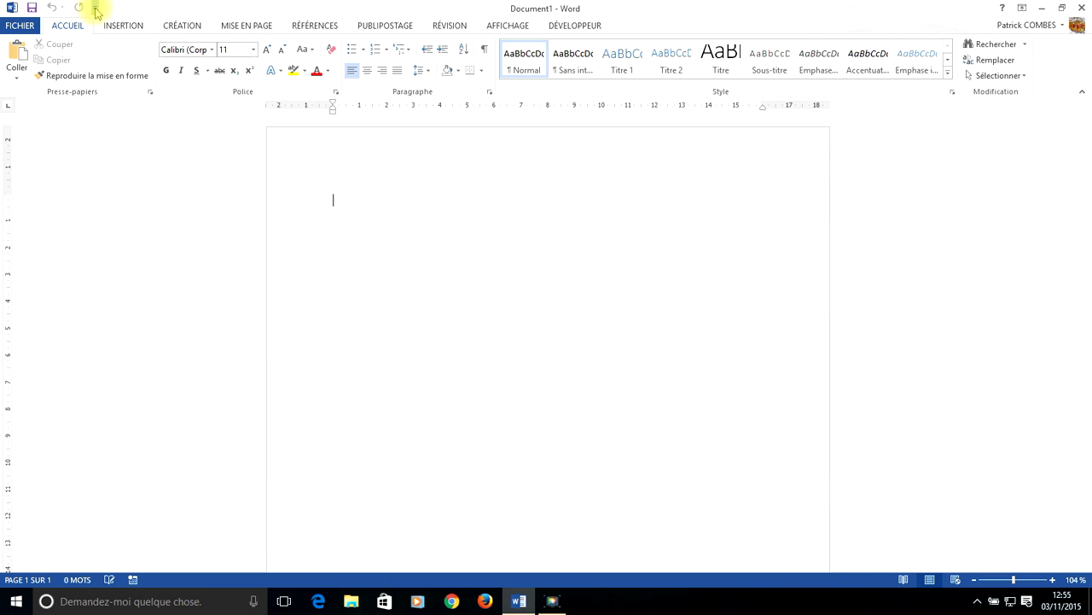
Add the Nouveau command to the Quick Access Toolbar.
click(96, 10)
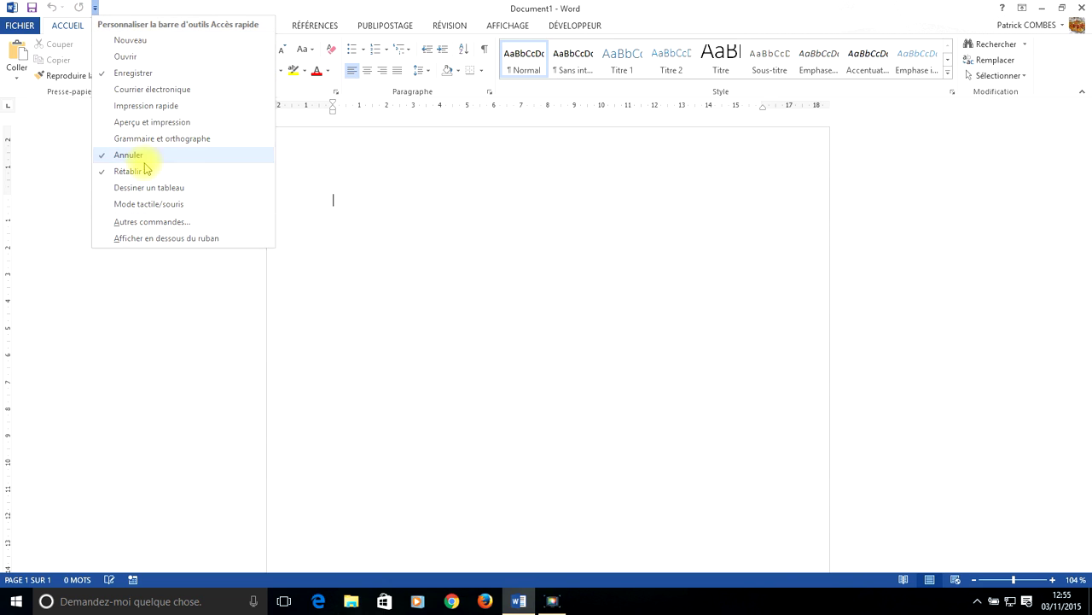
click(151, 45)
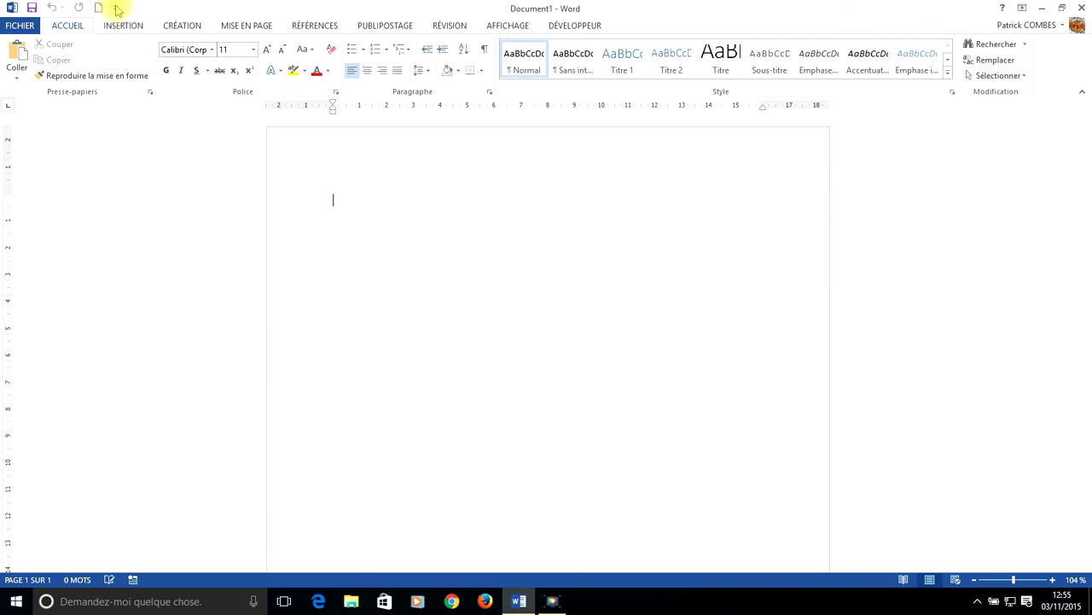
Open the full Quick Access Toolbar customization options and examine the available commands under Commandes courantes.
click(114, 8)
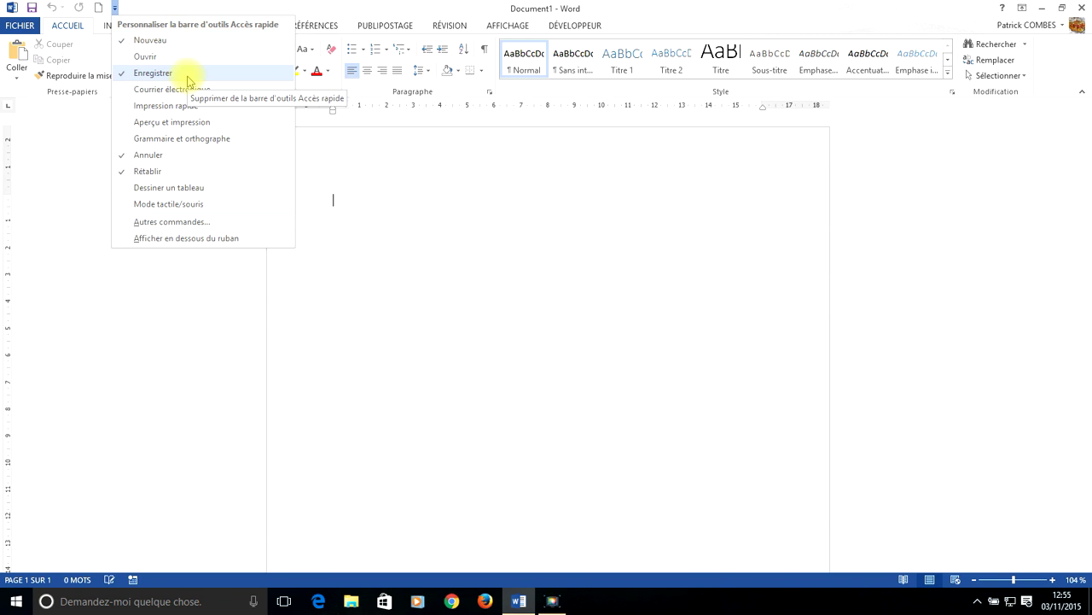
click(156, 227)
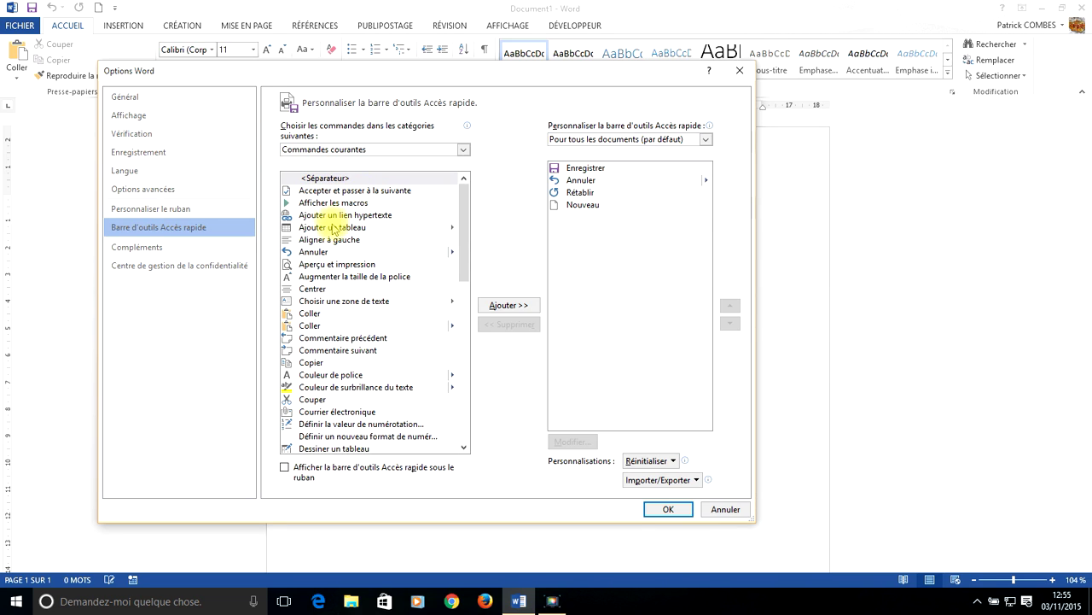
scroll(401, 288, down, 5)
scroll(416, 293, up, 5)
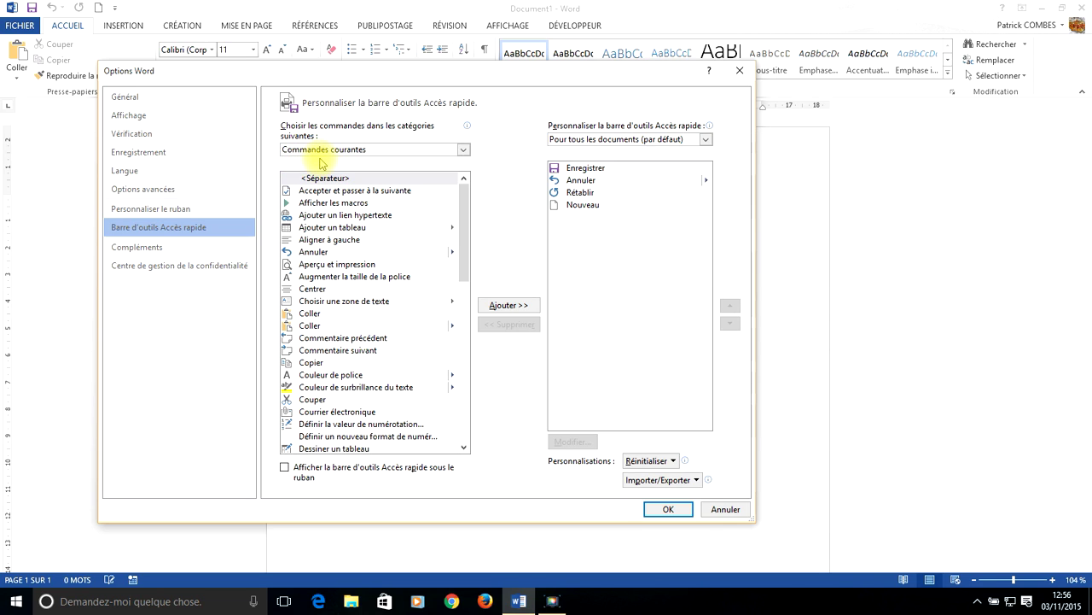
scroll(402, 308, down, 8)
scroll(416, 339, down, 4)
scroll(416, 334, up, 12)
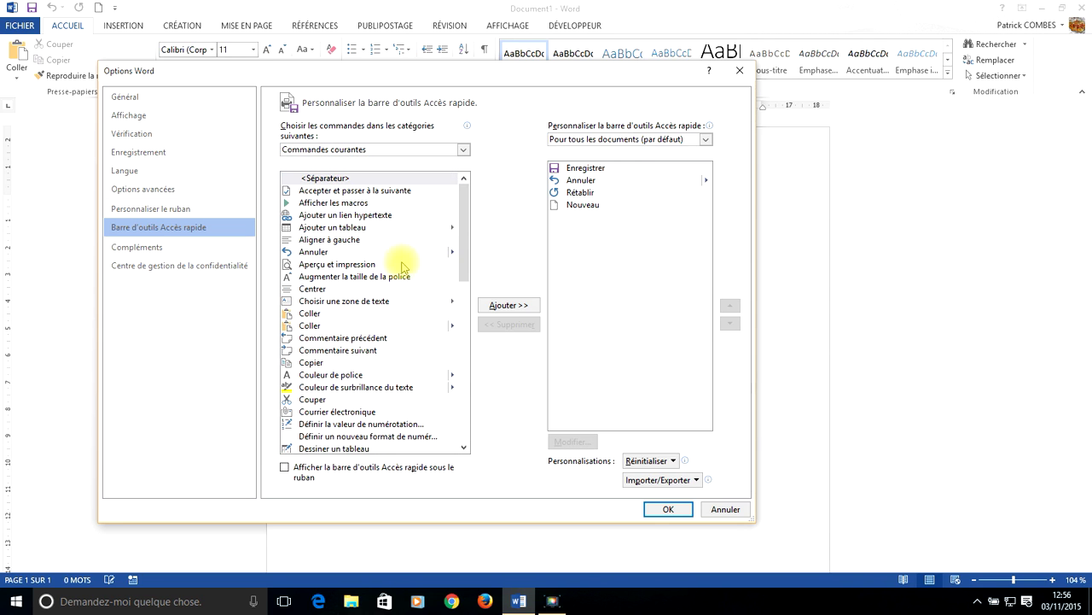
Examine the command categories and the commands of Onglet Outils de graphique | Format, and return to Commandes courantes.
click(341, 151)
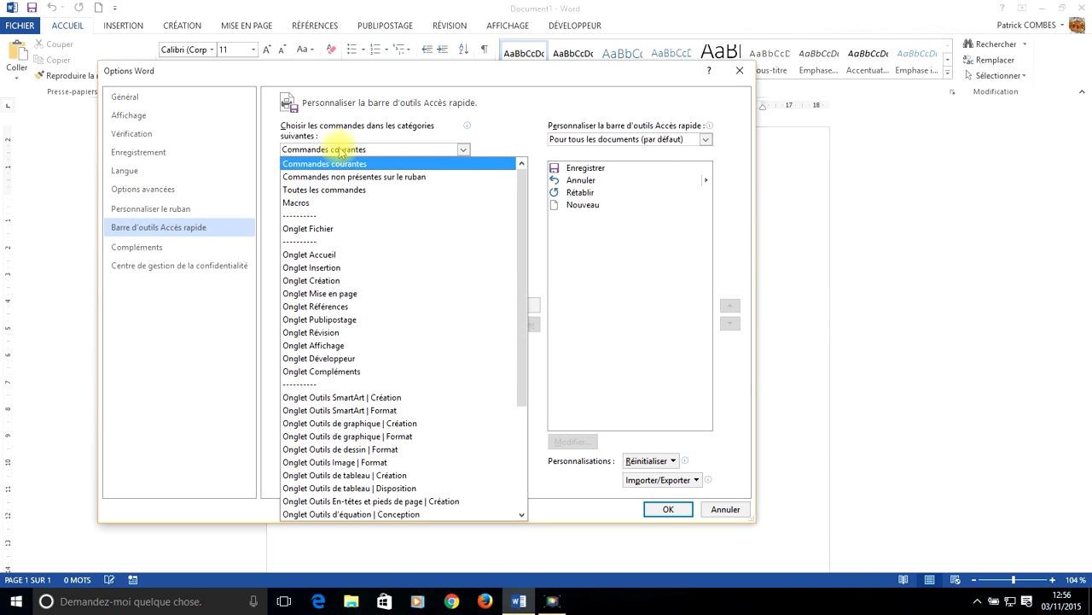
scroll(359, 299, down, 4)
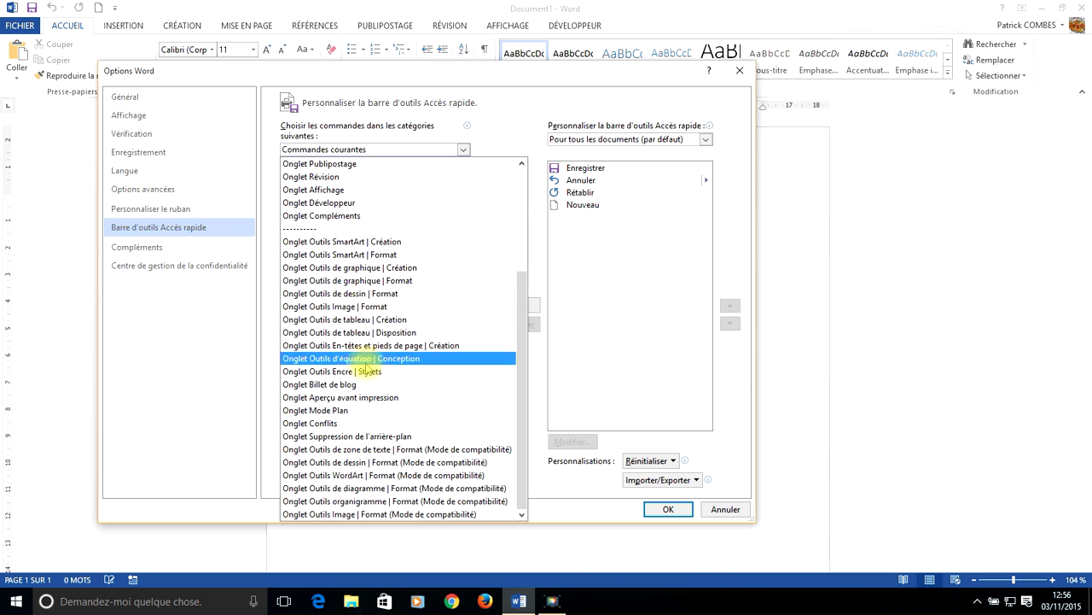
click(378, 283)
scroll(373, 342, down, 12)
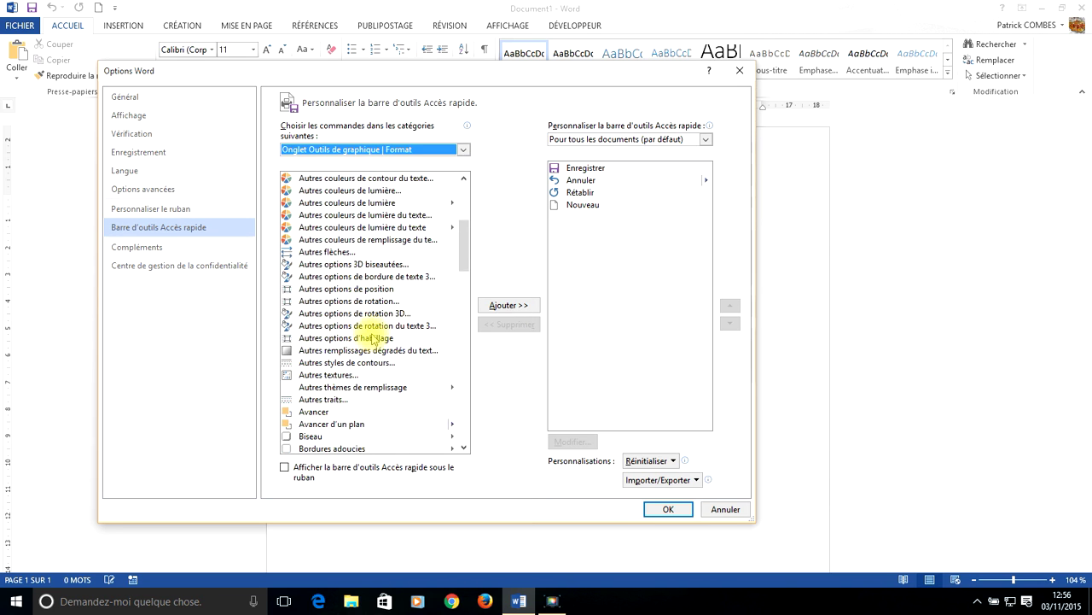
scroll(376, 341, down, 5)
scroll(375, 337, up, 10)
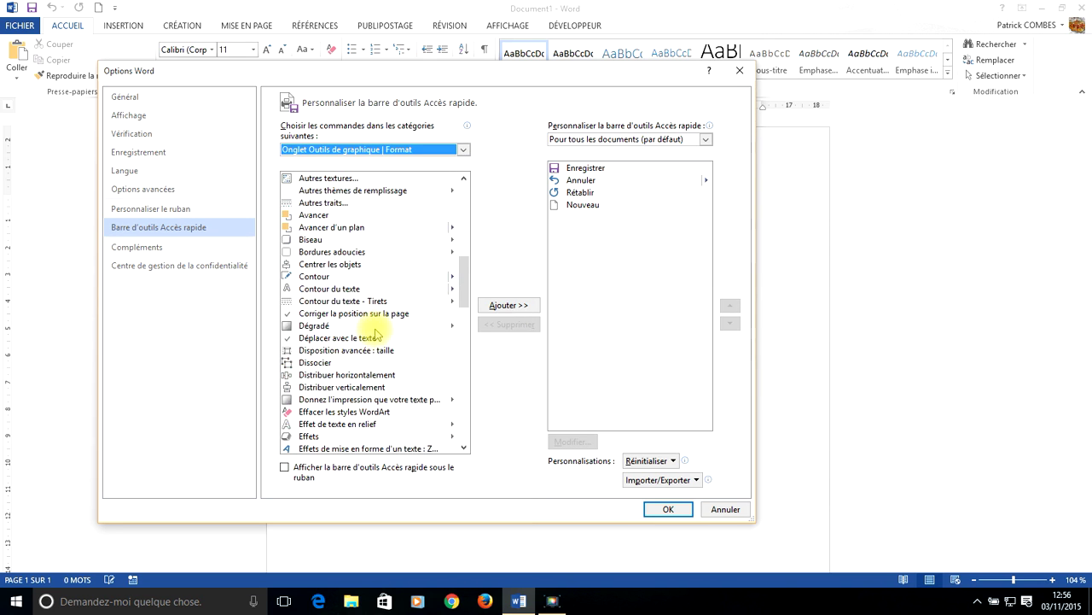
click(381, 151)
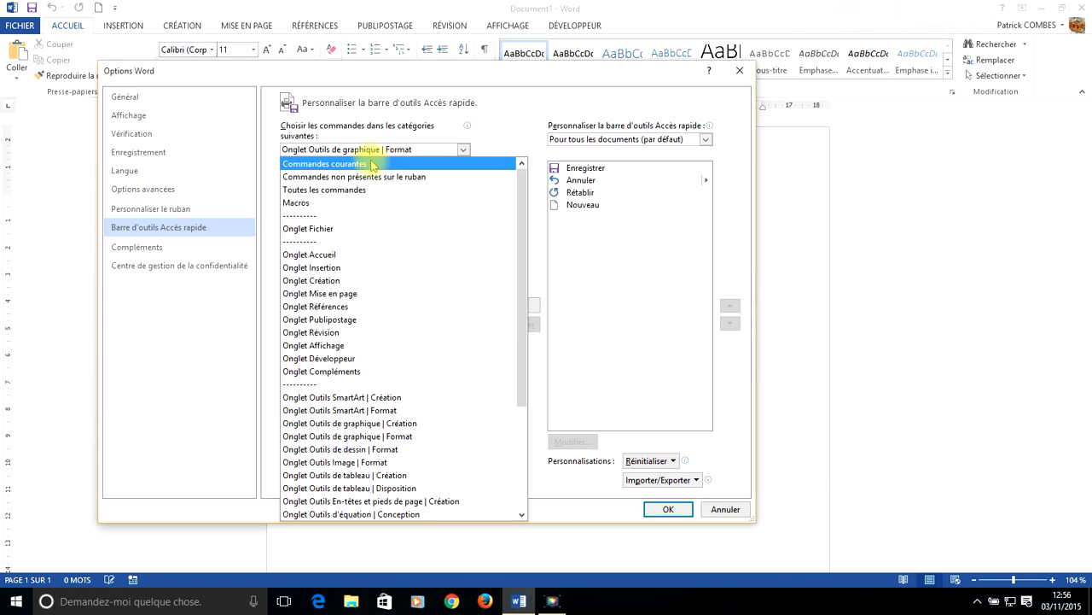
click(372, 163)
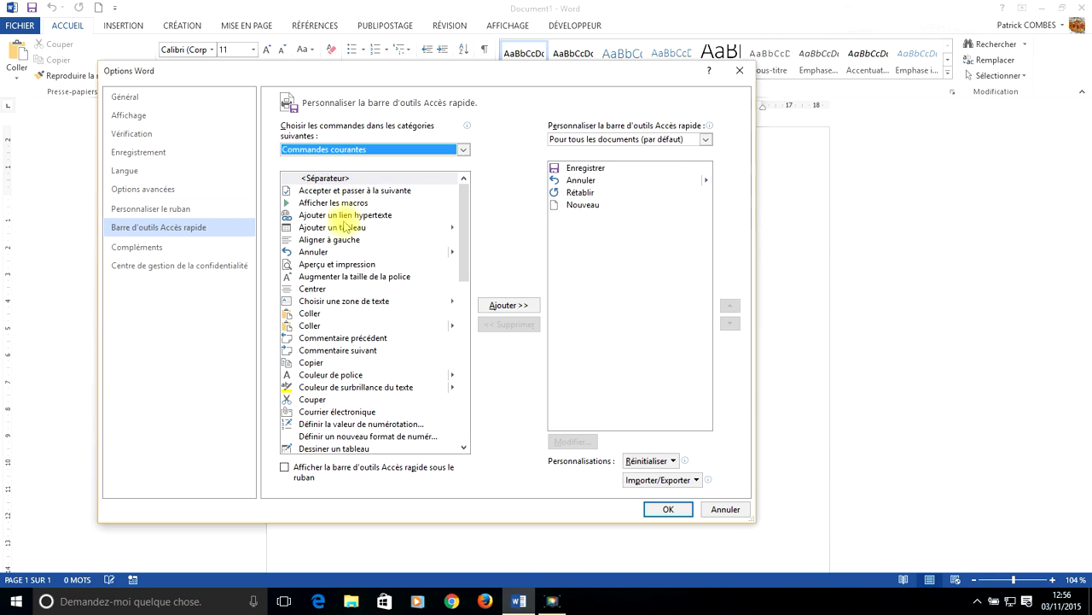
Add the Centrer, Coller and Couper commands from Commandes courantes to the Quick Access Toolbar and apply the changes.
click(332, 291)
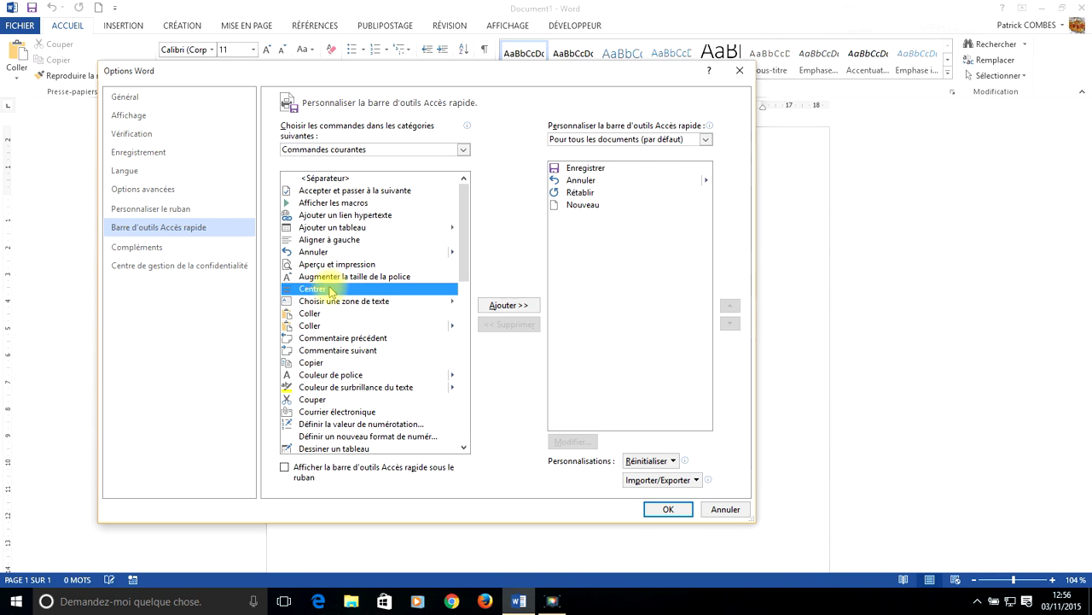
click(511, 305)
click(354, 314)
click(509, 305)
click(356, 398)
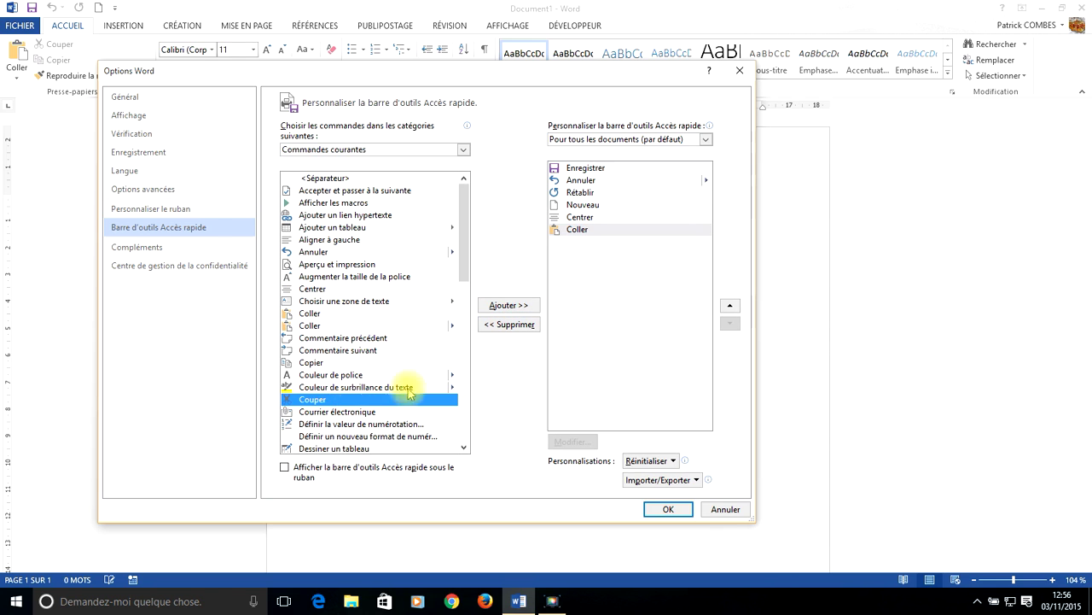
click(509, 305)
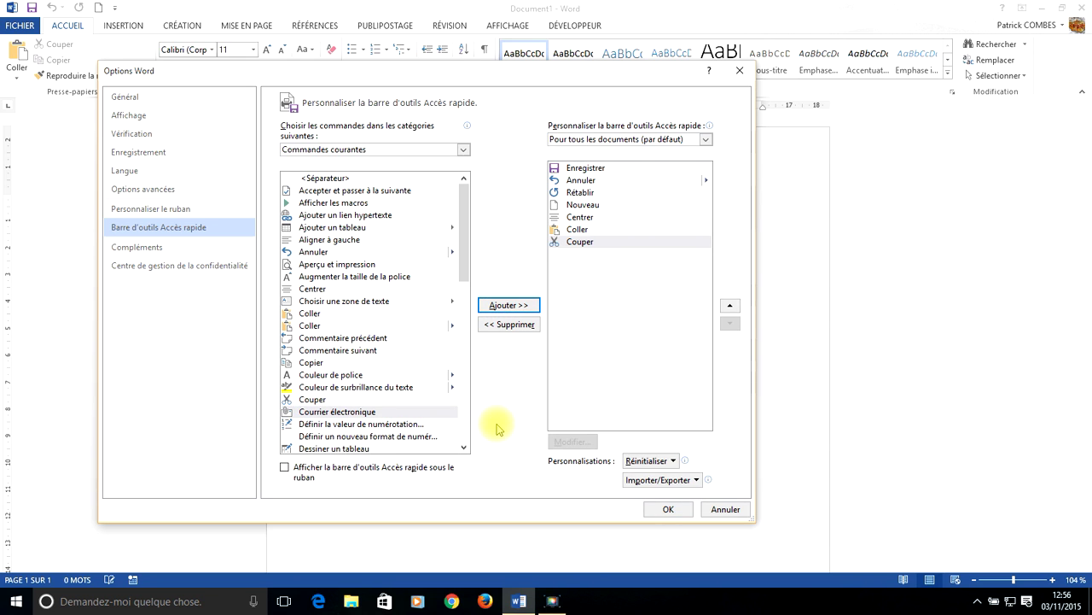
click(668, 510)
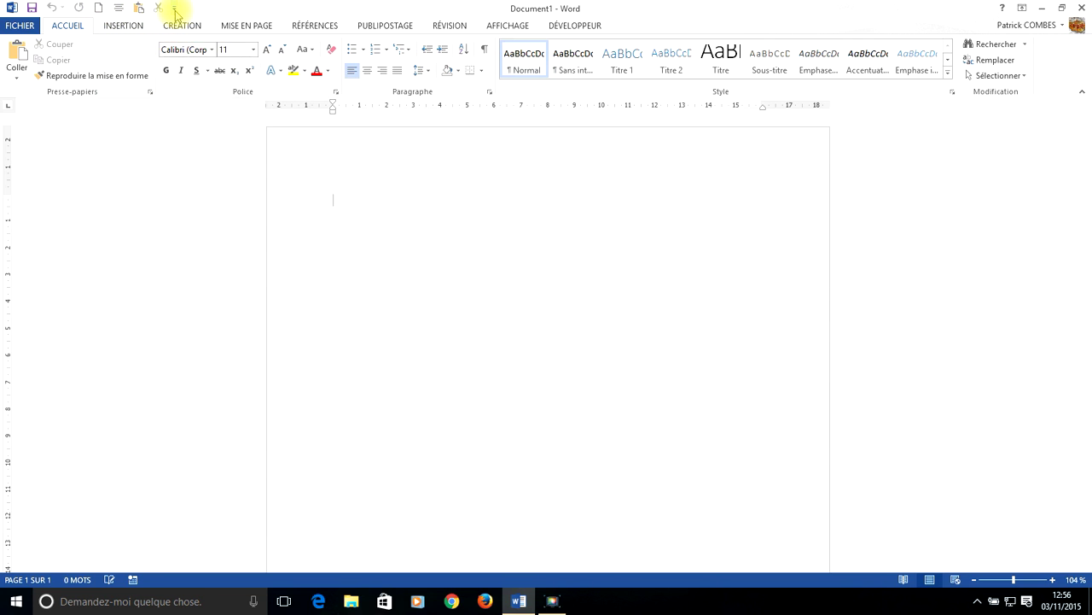
Reopen the Quick Access Toolbar customization options and remove the Couper command from the toolbar.
click(175, 12)
click(212, 223)
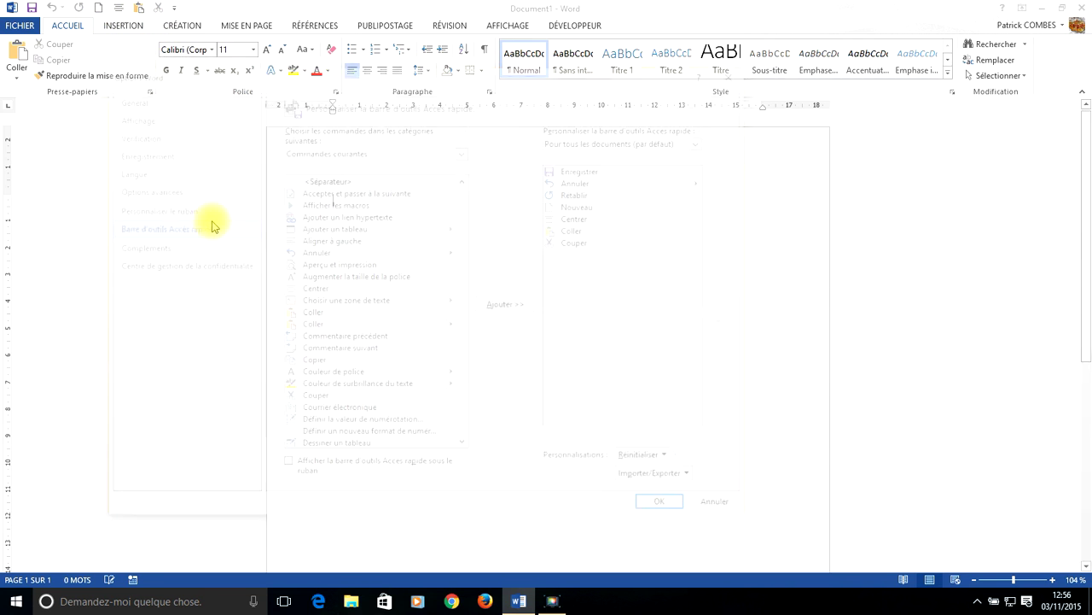
click(580, 241)
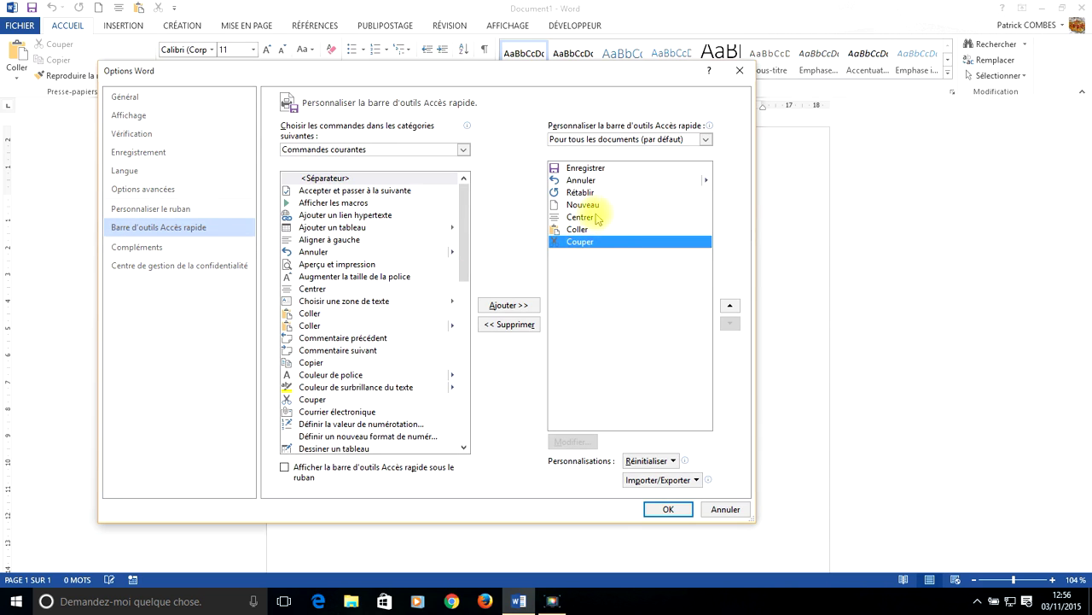
click(520, 329)
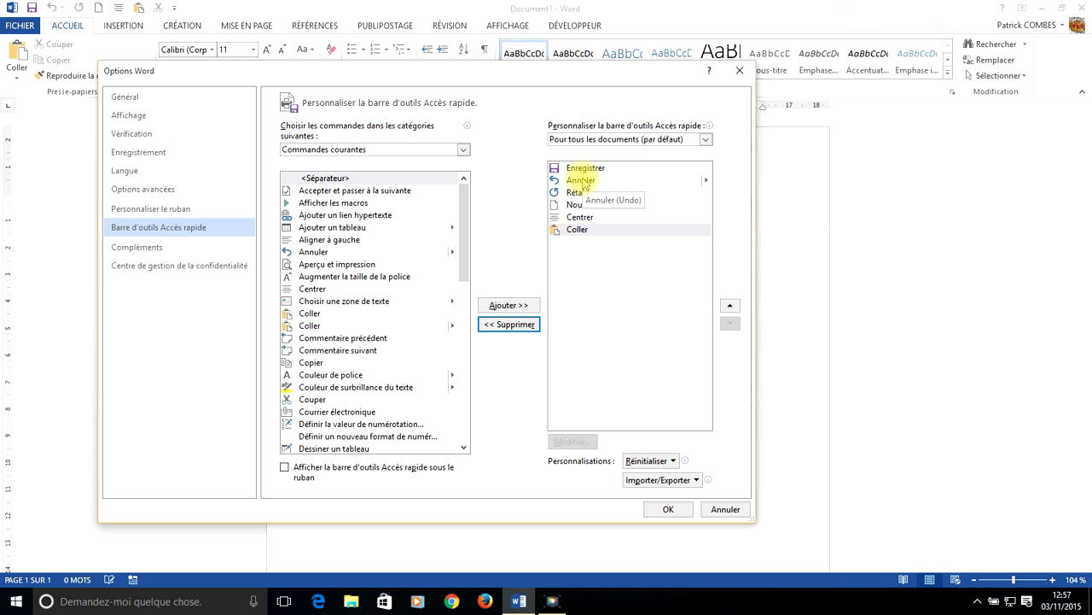
Move the Coller command up to directly after Enregistrer in the Quick Access Toolbar order and apply the changes.
click(581, 229)
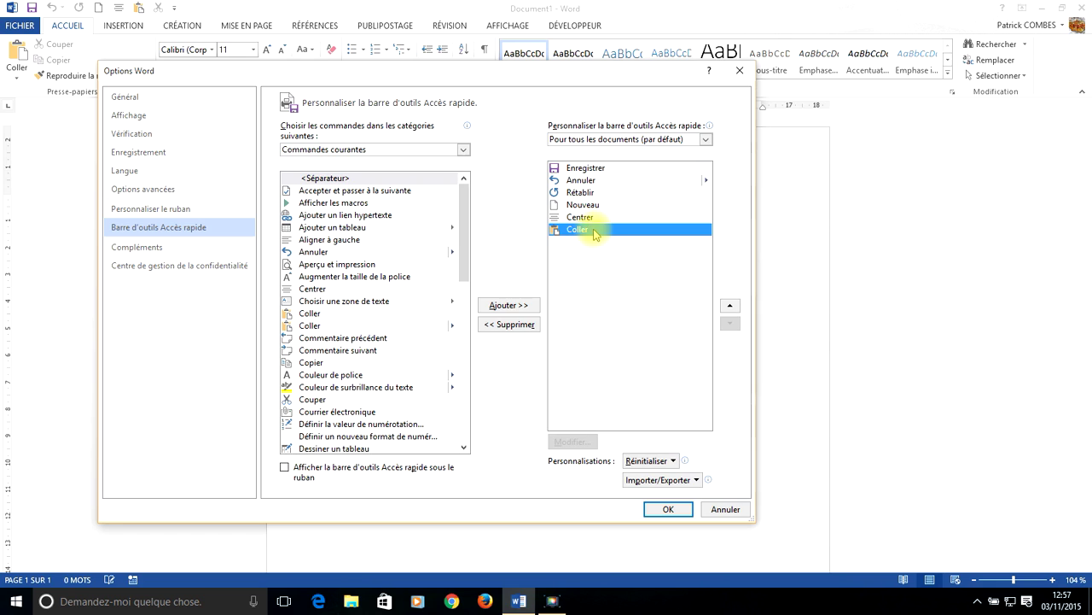
click(730, 305)
click(731, 306)
click(732, 307)
click(732, 306)
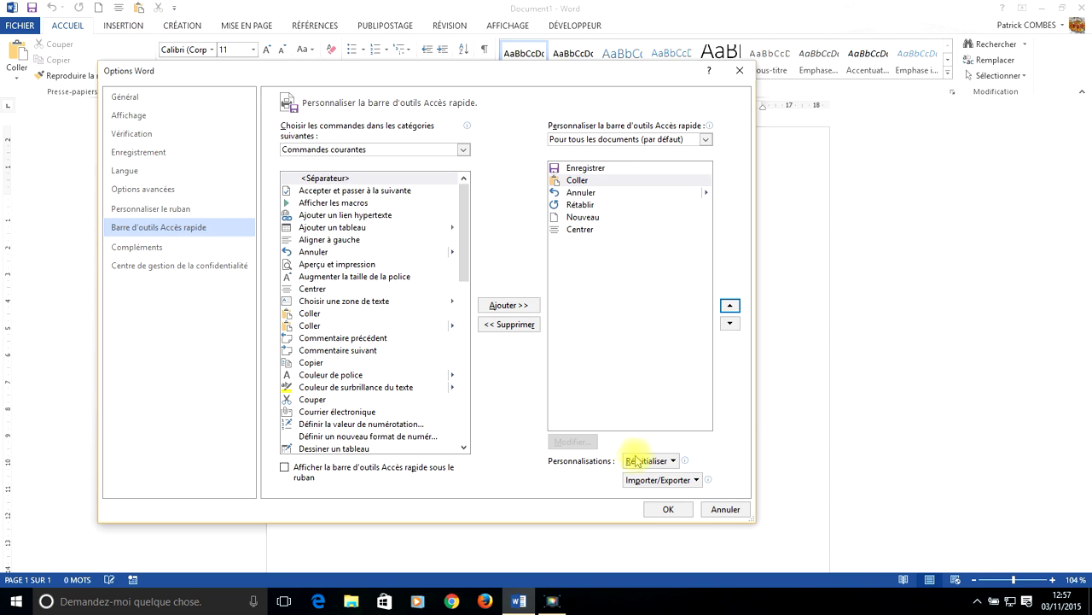
click(669, 509)
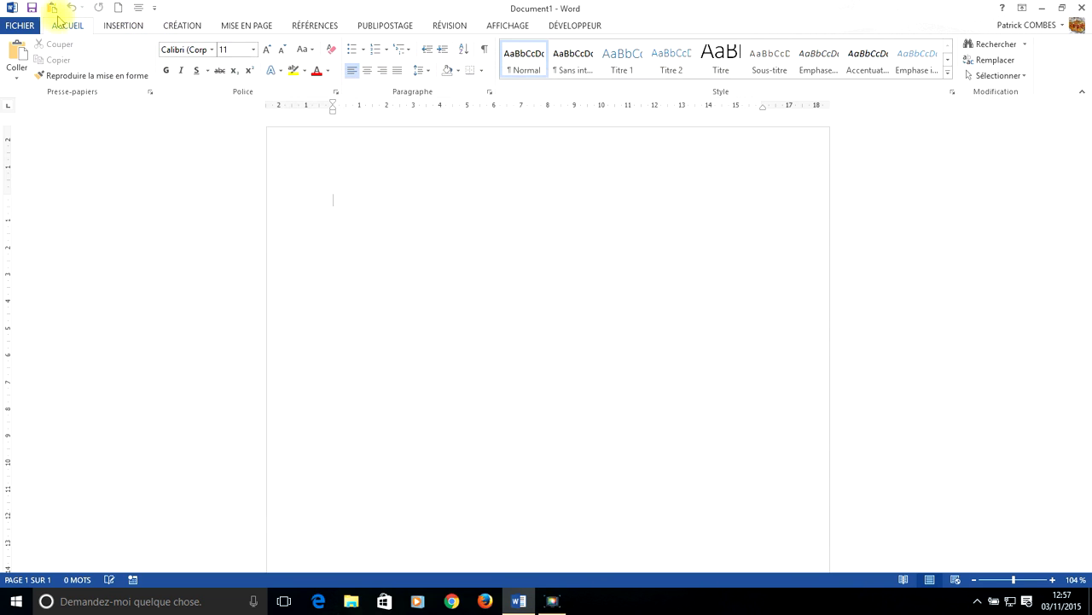